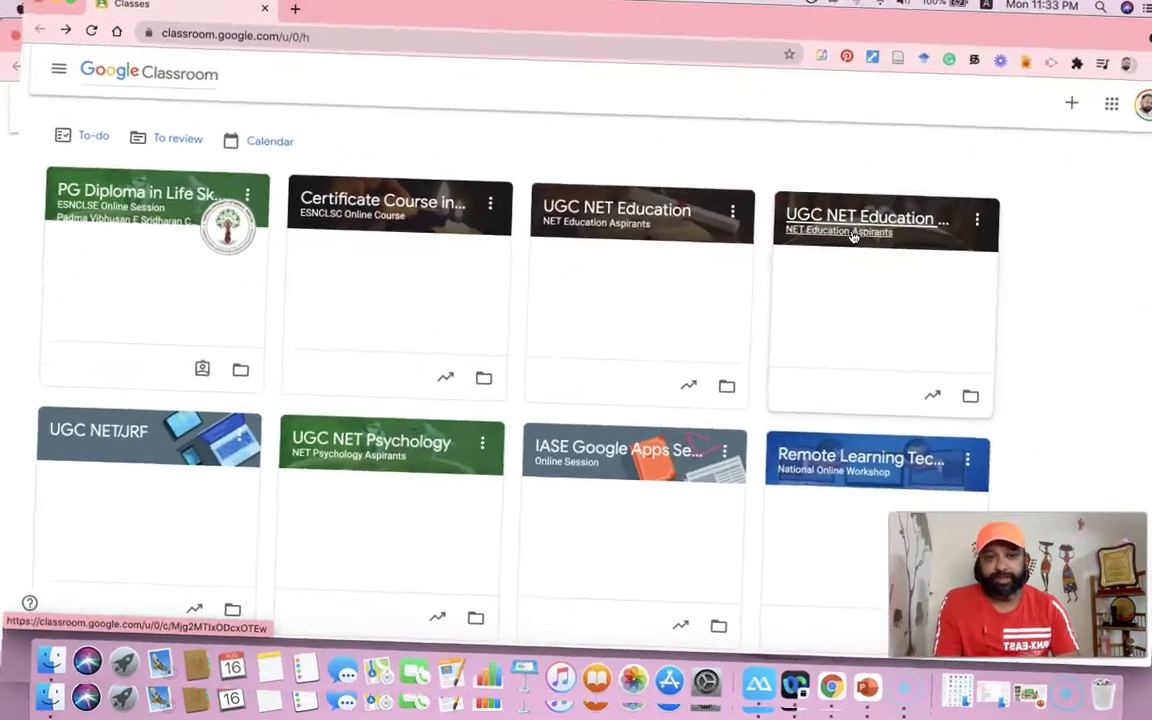
# Open the UGC NET Education - Group 2 class and highlight its name and 'NET Education Aspirants' section
pyautogui.click(853, 237)
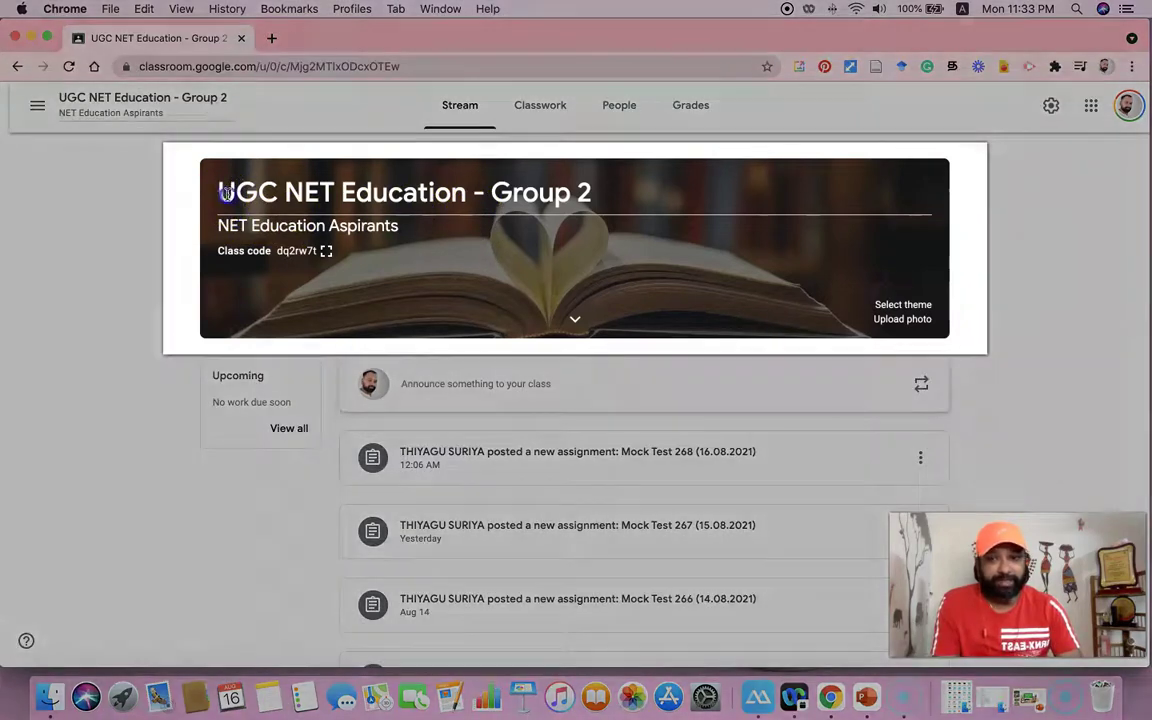
pyautogui.moveTo(218, 192); pyautogui.dragTo(598, 202)
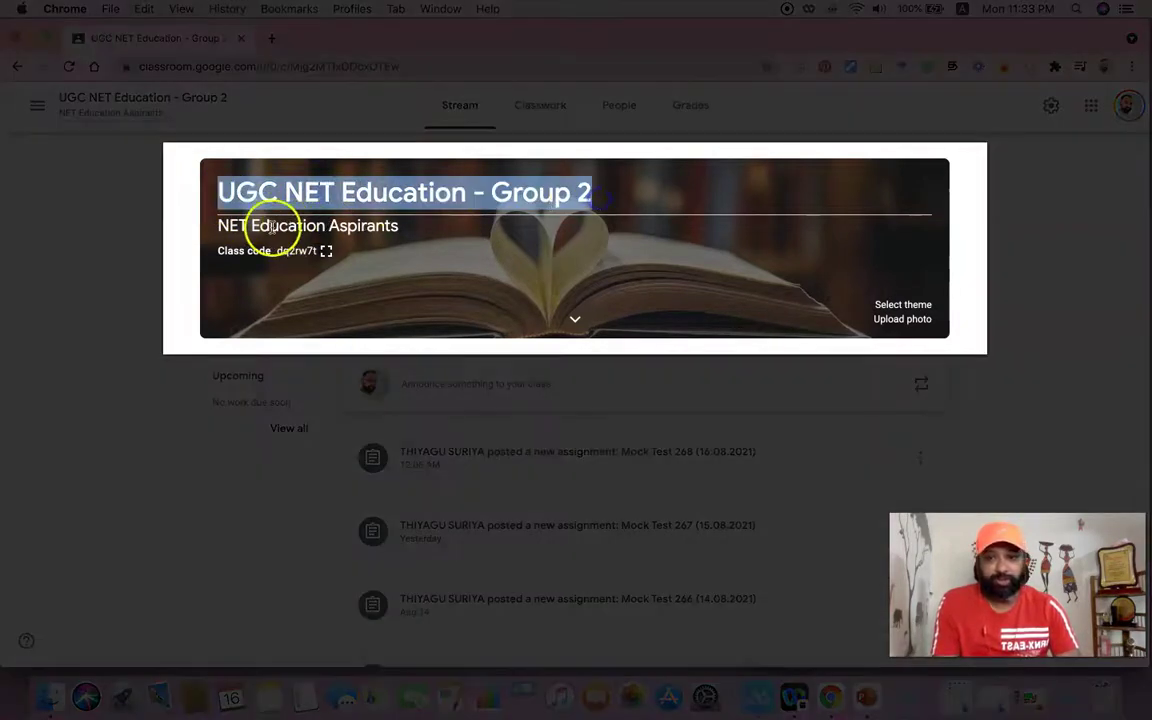
pyautogui.moveTo(218, 226); pyautogui.dragTo(382, 228)
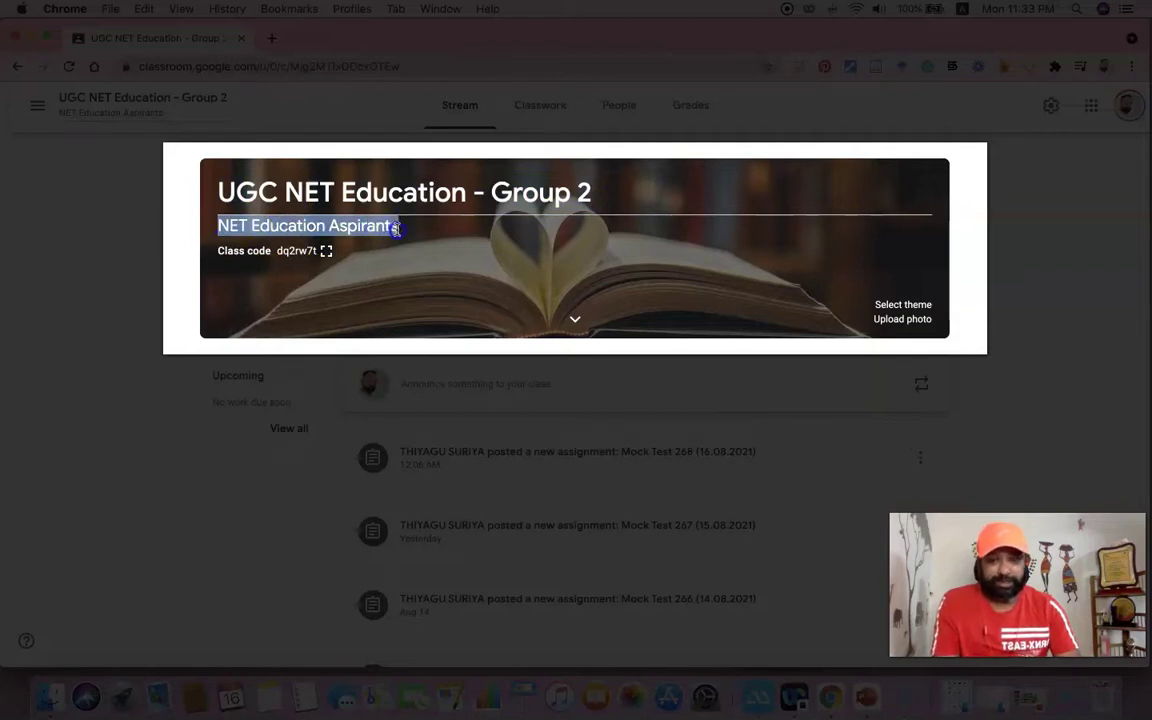
pyautogui.moveTo(218, 192); pyautogui.dragTo(586, 197)
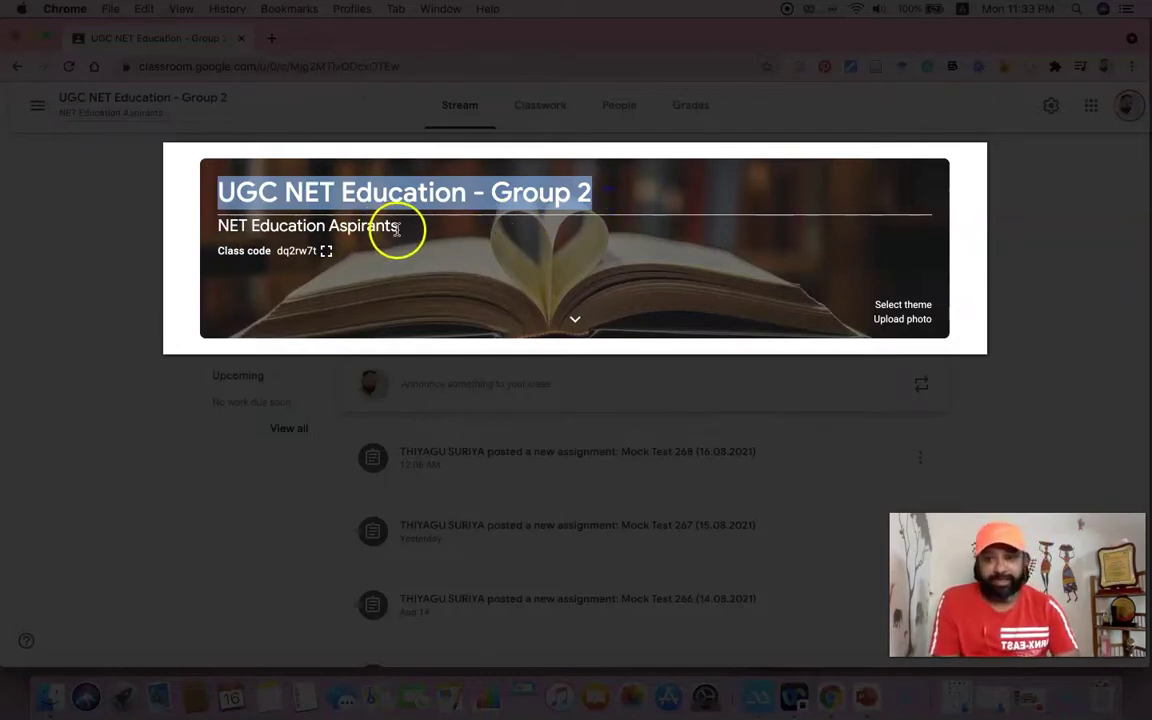
pyautogui.moveTo(396, 228); pyautogui.dragTo(217, 227)
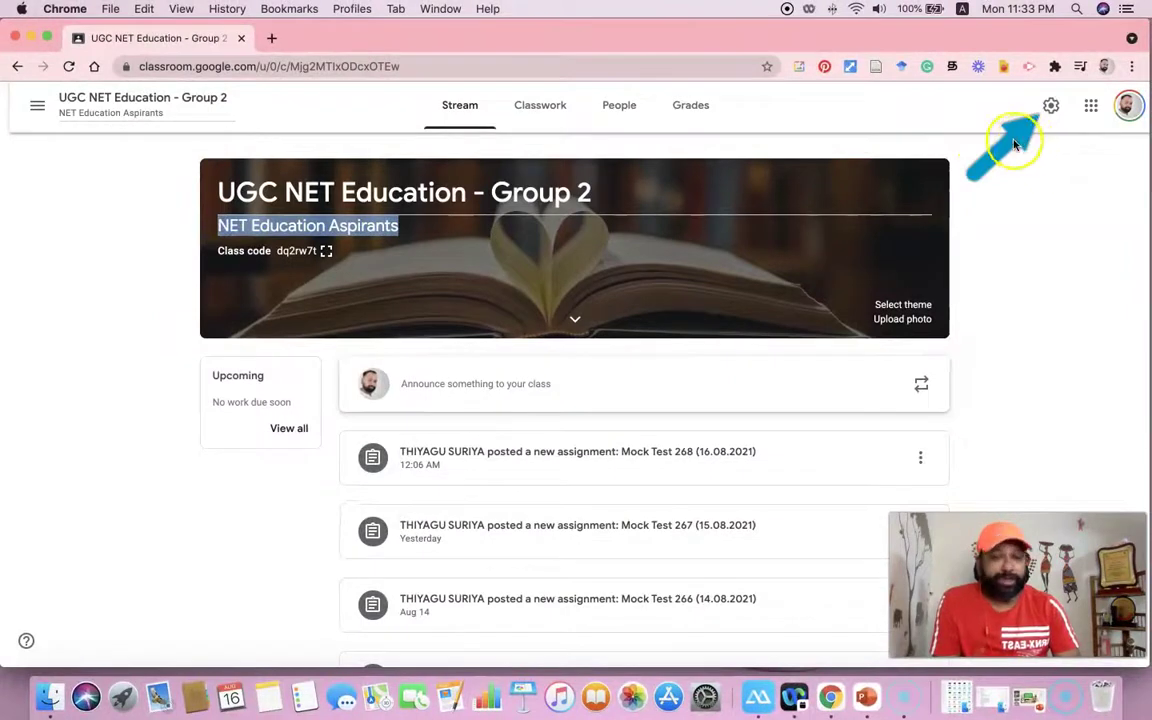
pyautogui.click(1052, 106)
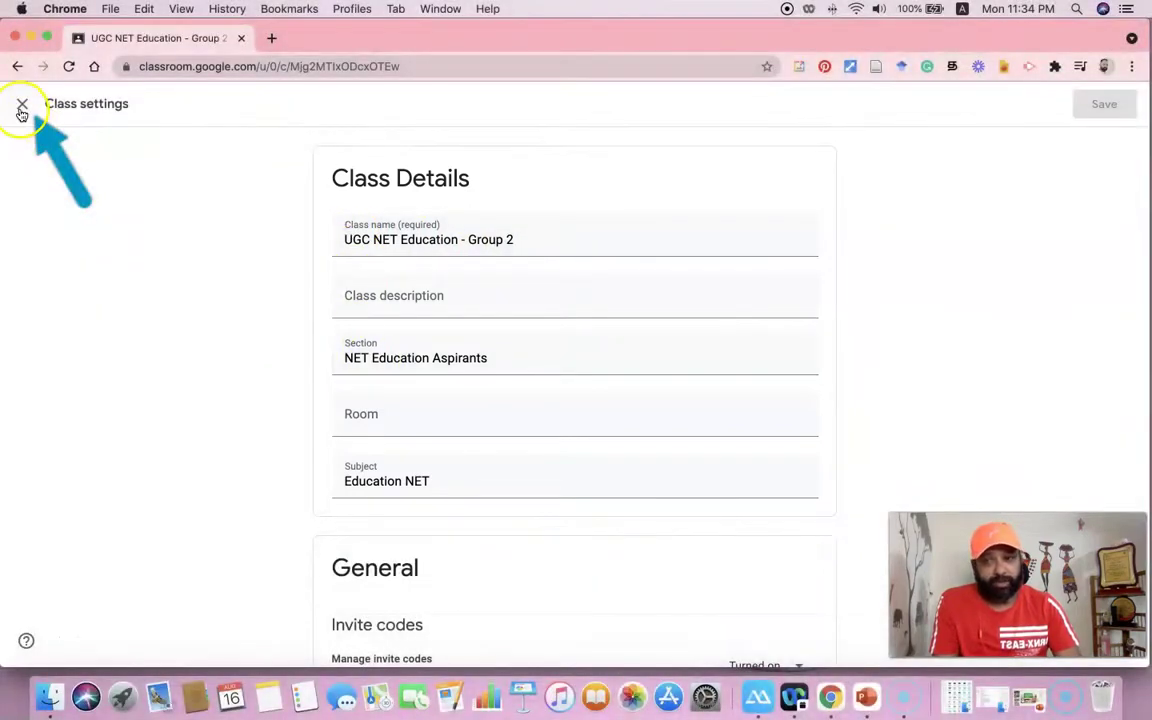
pyautogui.click(21, 106)
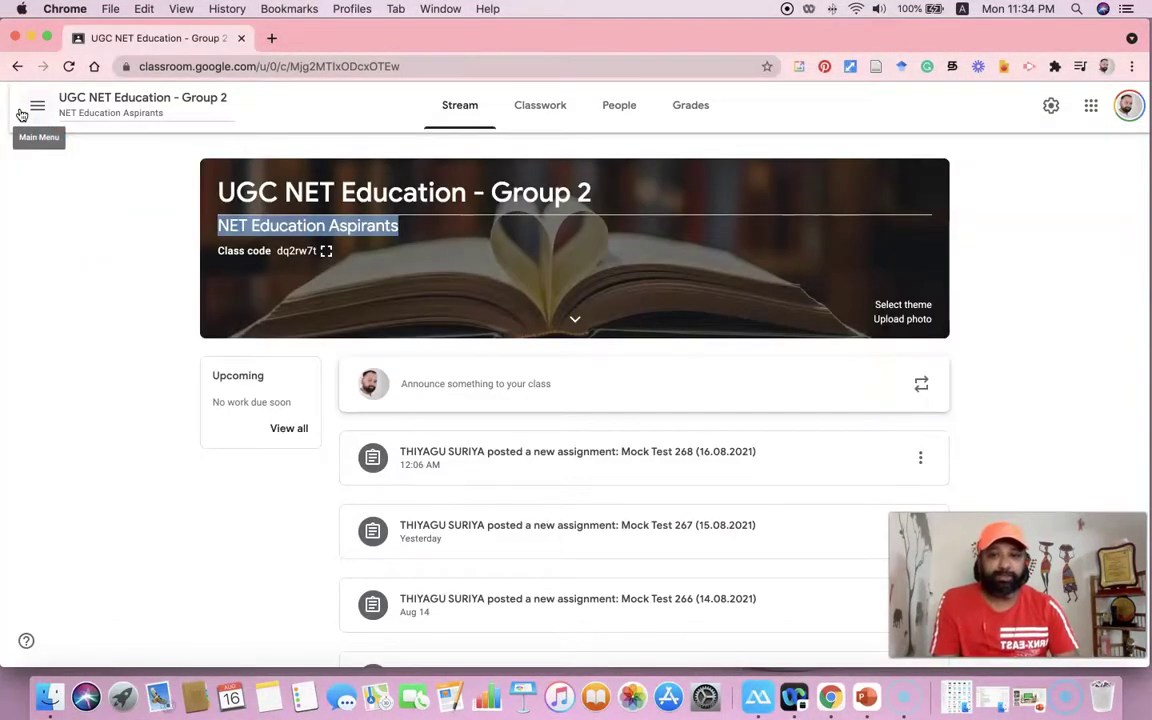
pyautogui.click(143, 257)
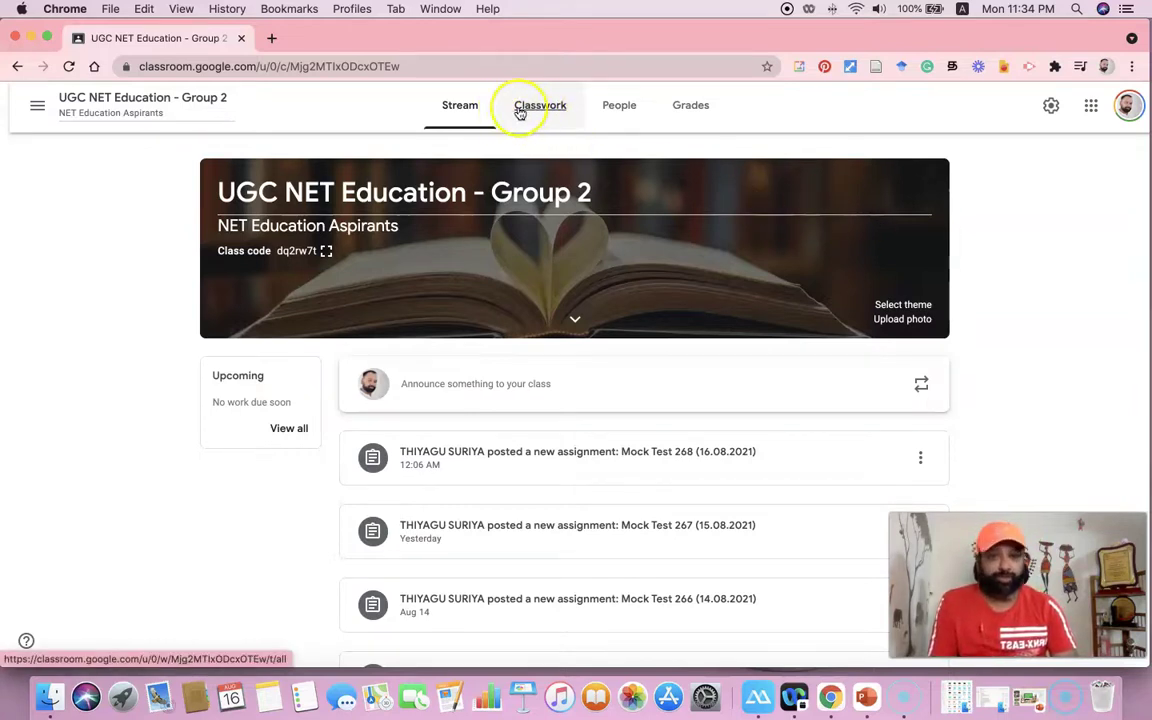
# Go to the class's Classwork page and bring up the Create list of post types
pyautogui.click(548, 112)
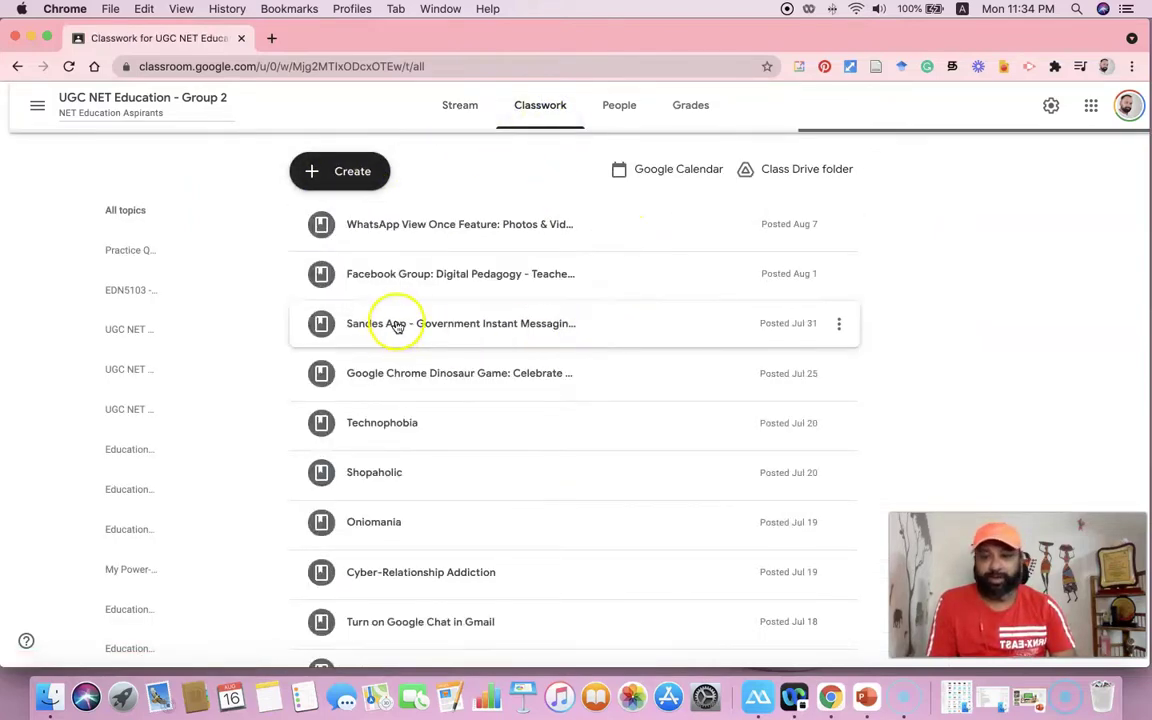
pyautogui.scroll(-5, 398, 310)
pyautogui.scroll(-1, 397, 327)
pyautogui.scroll(3, 393, 327)
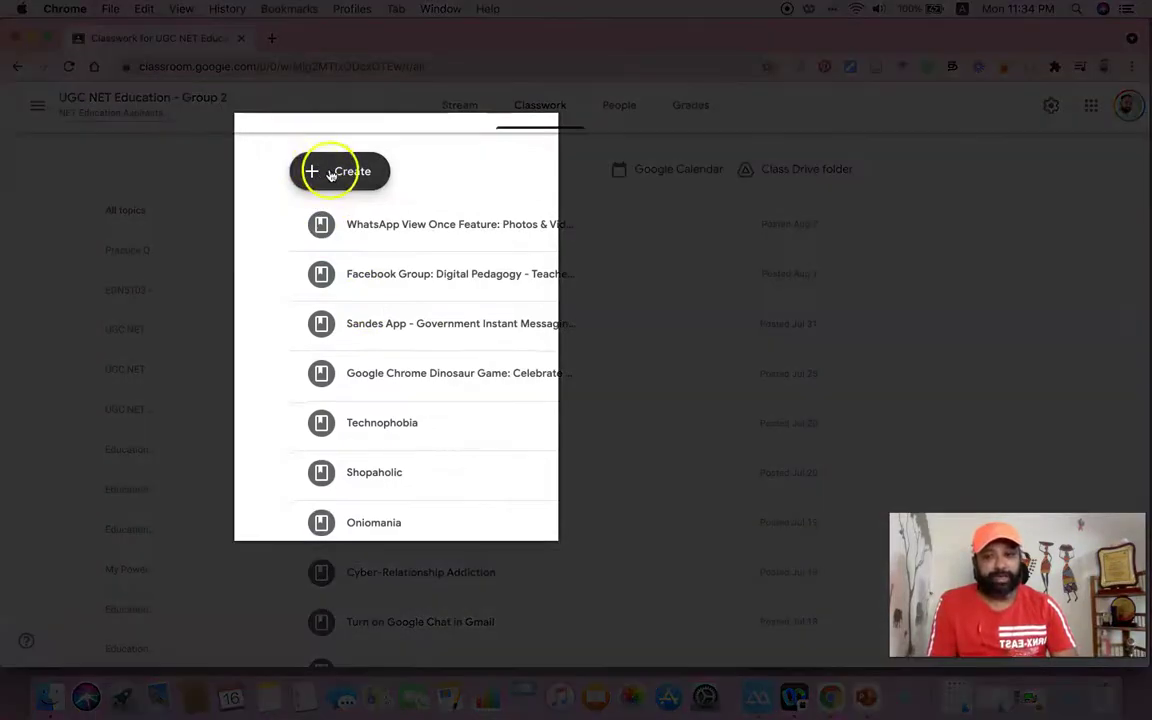
pyautogui.click(331, 173)
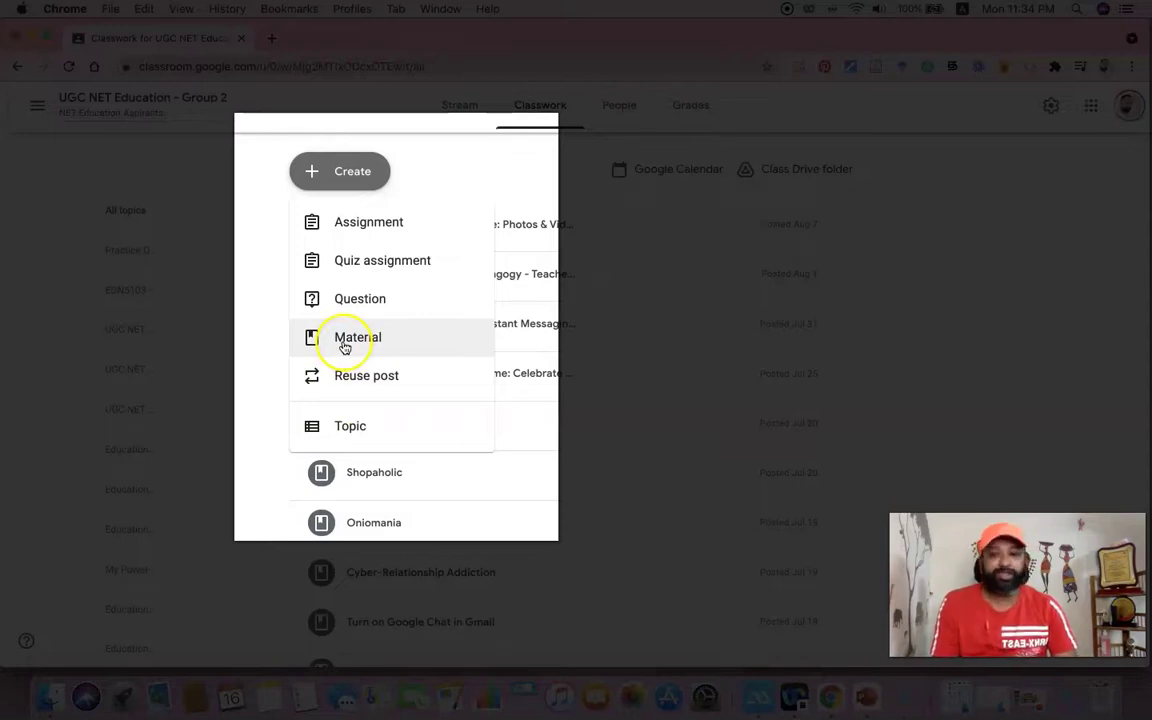
# Start a new Material post and walk through its Link, YouTube and new-Google-file attach options
pyautogui.click(349, 340)
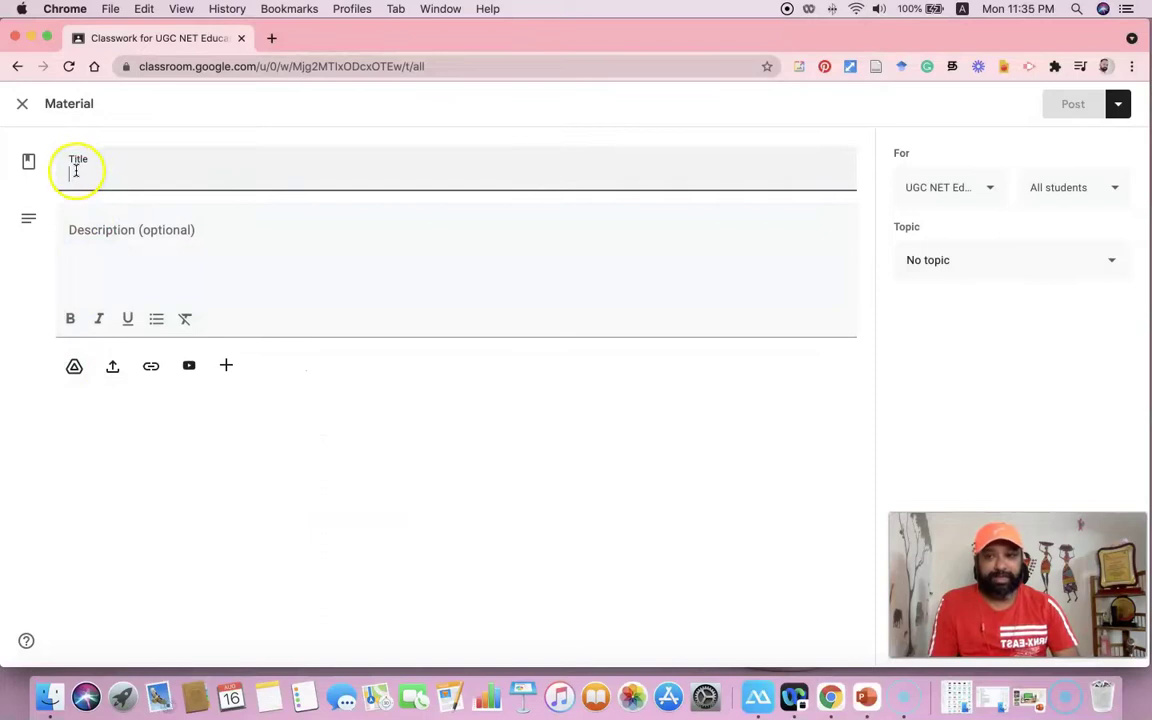
pyautogui.click(76, 231)
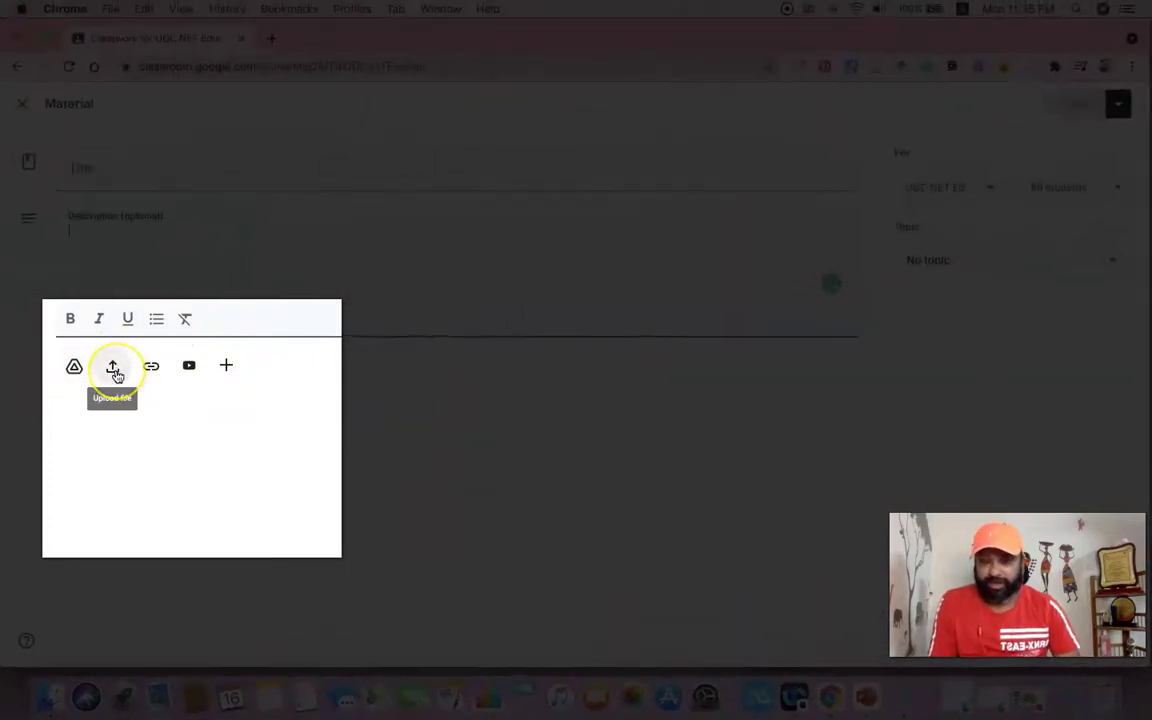
pyautogui.click(147, 370)
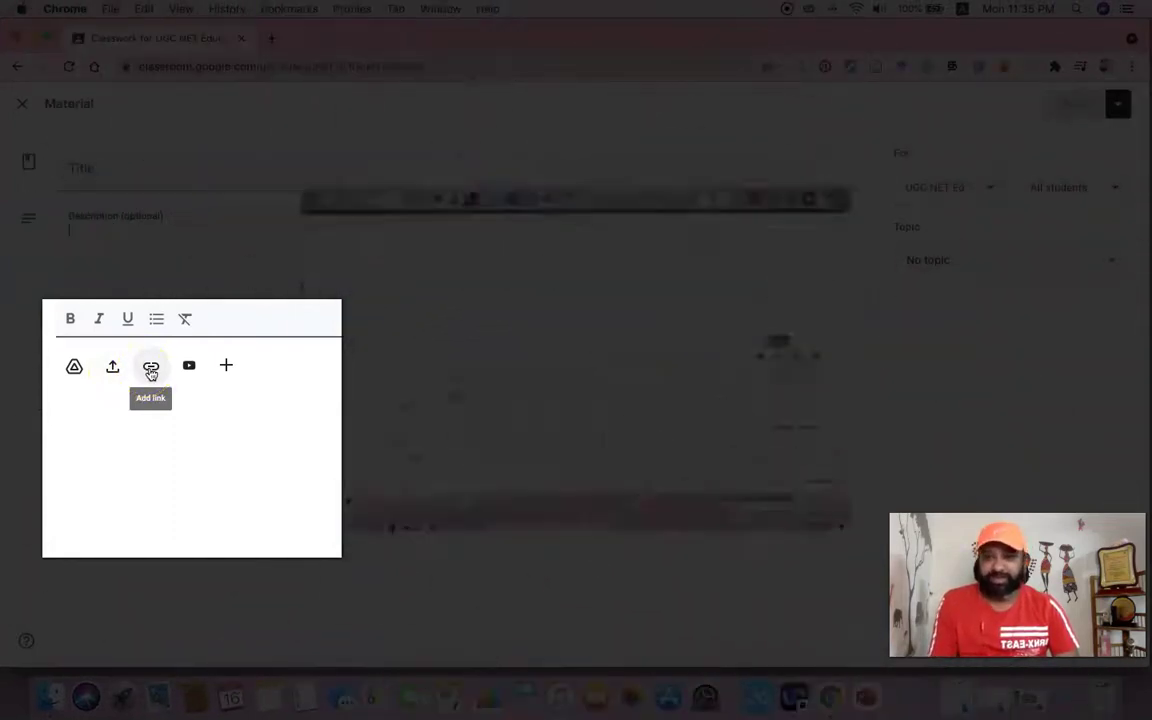
pyautogui.click(190, 370)
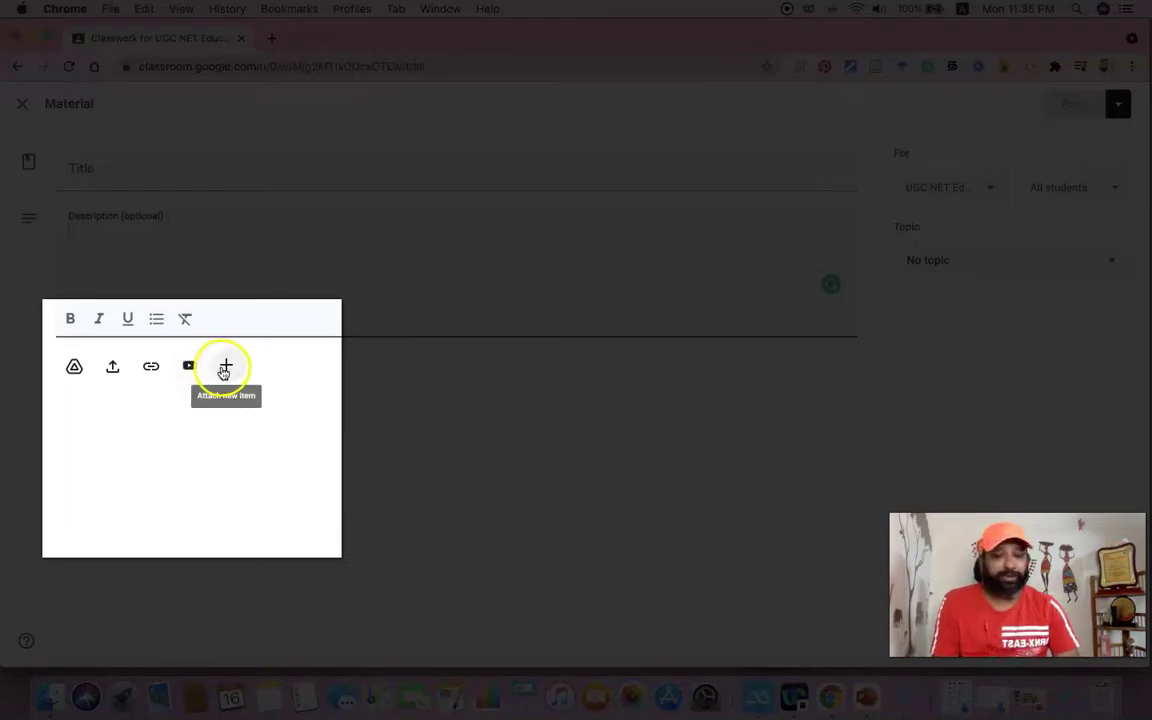
pyautogui.click(224, 369)
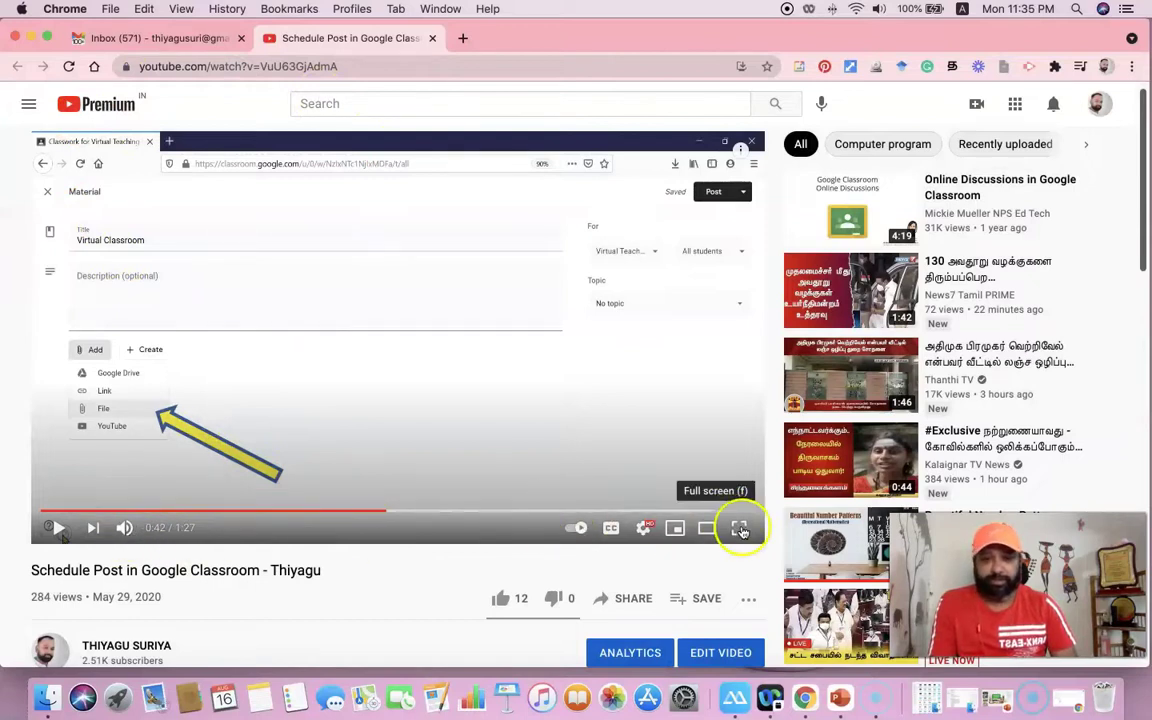
pyautogui.click(741, 530)
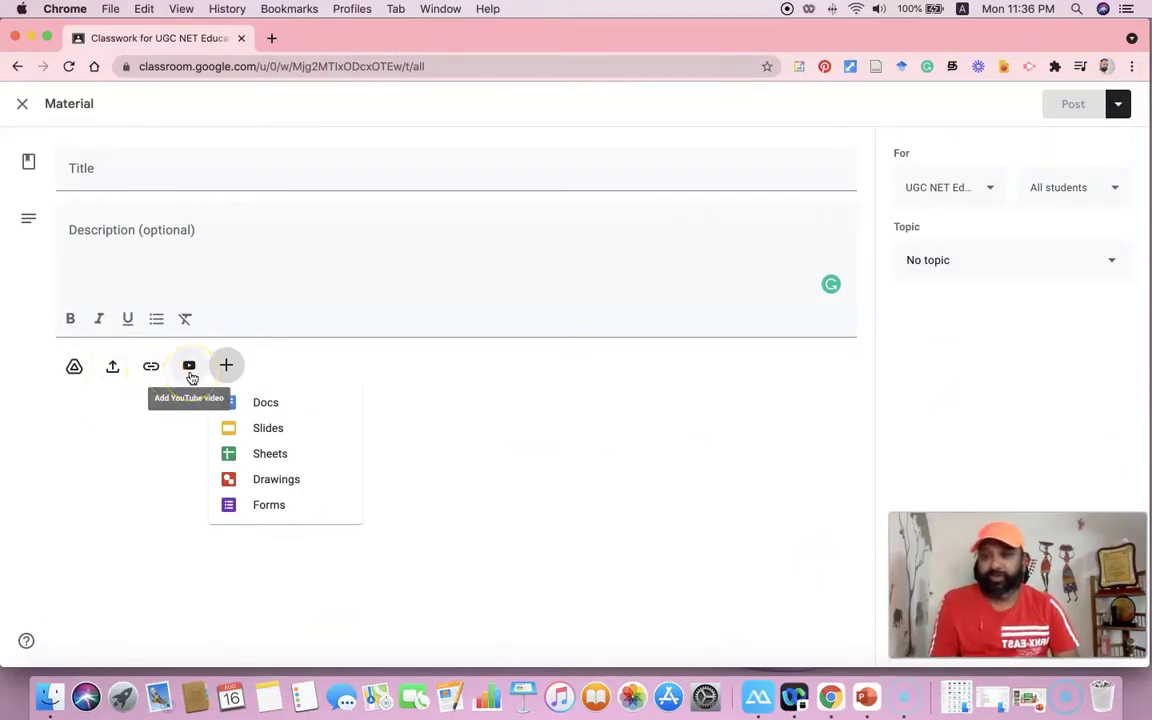
pyautogui.click(224, 368)
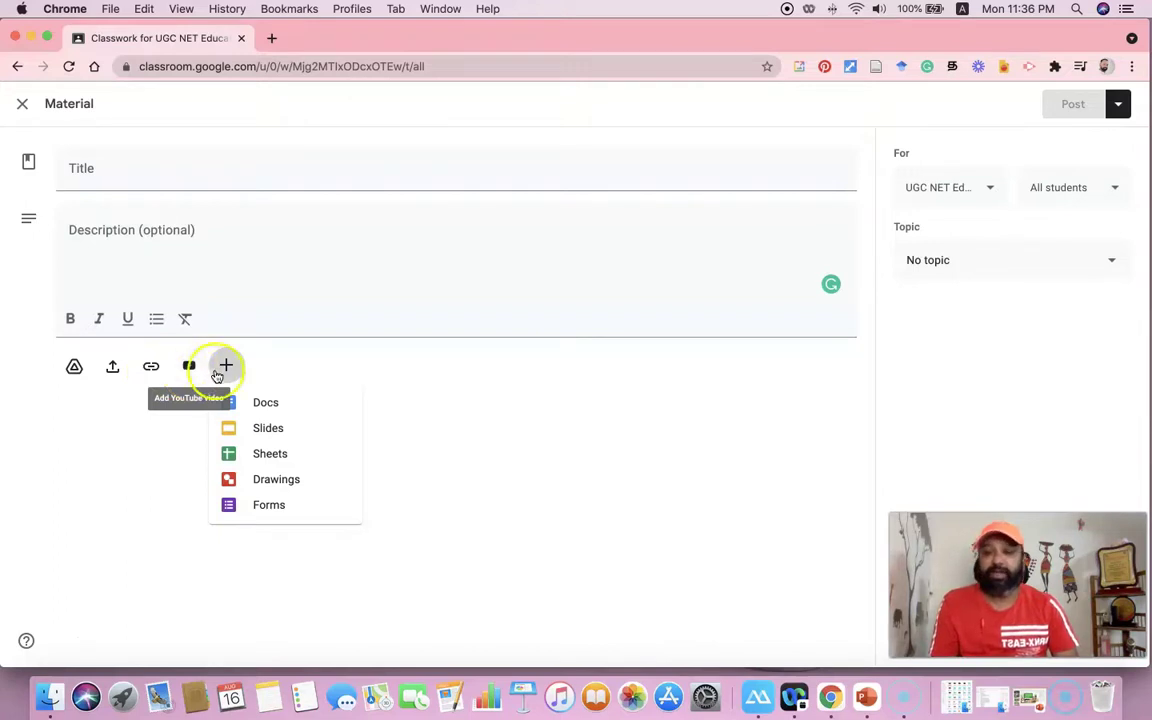